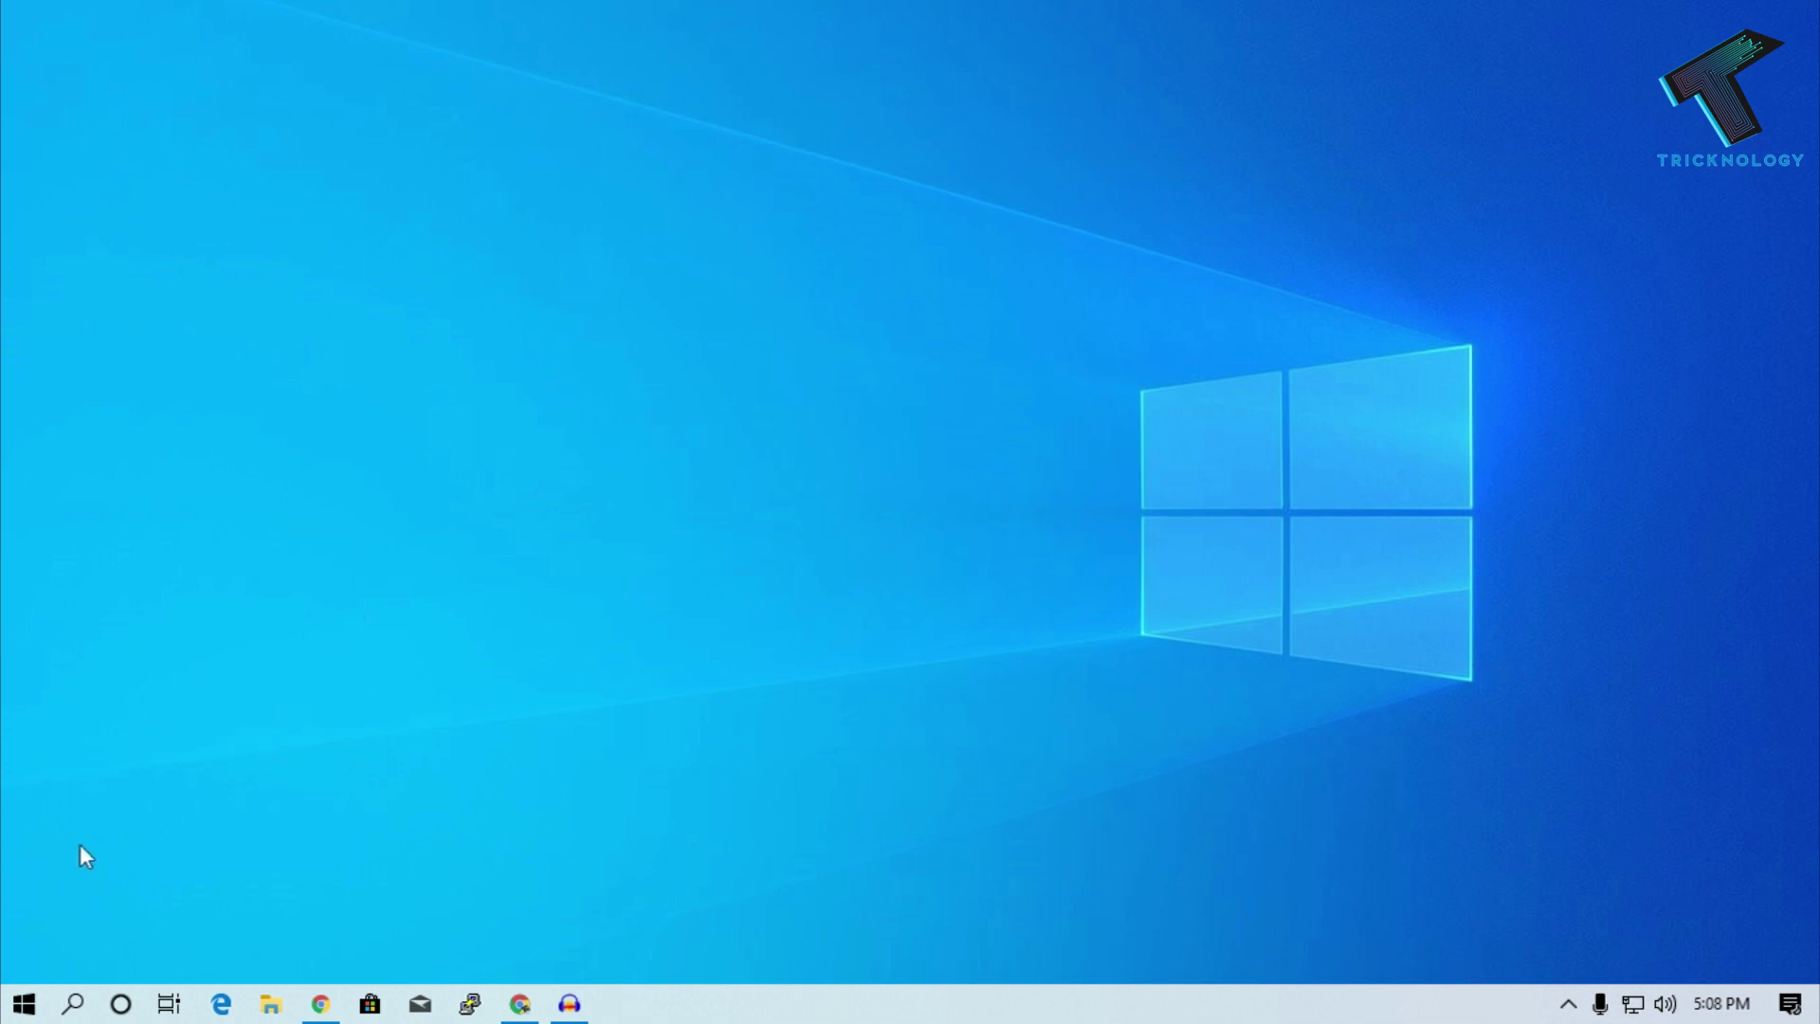
# - Open Windows Settings from the Start menu and go to Update & Security
pyautogui.click(23, 1004)
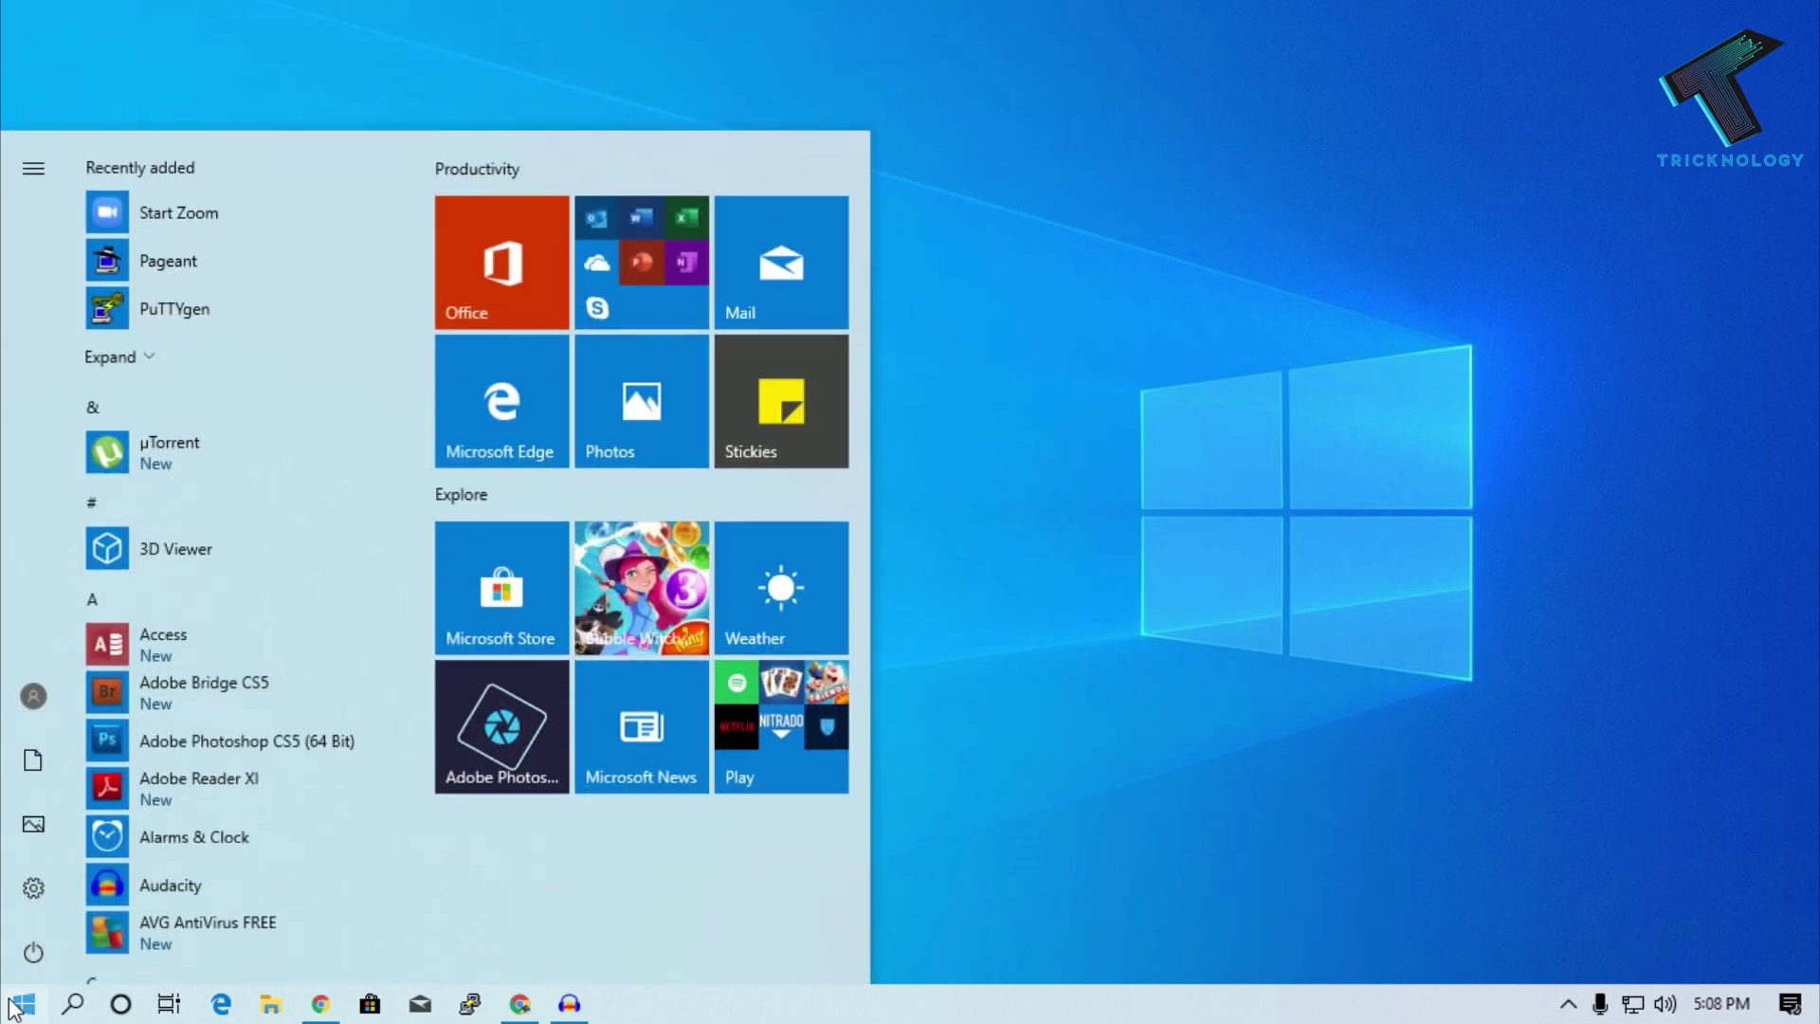
pyautogui.click(34, 889)
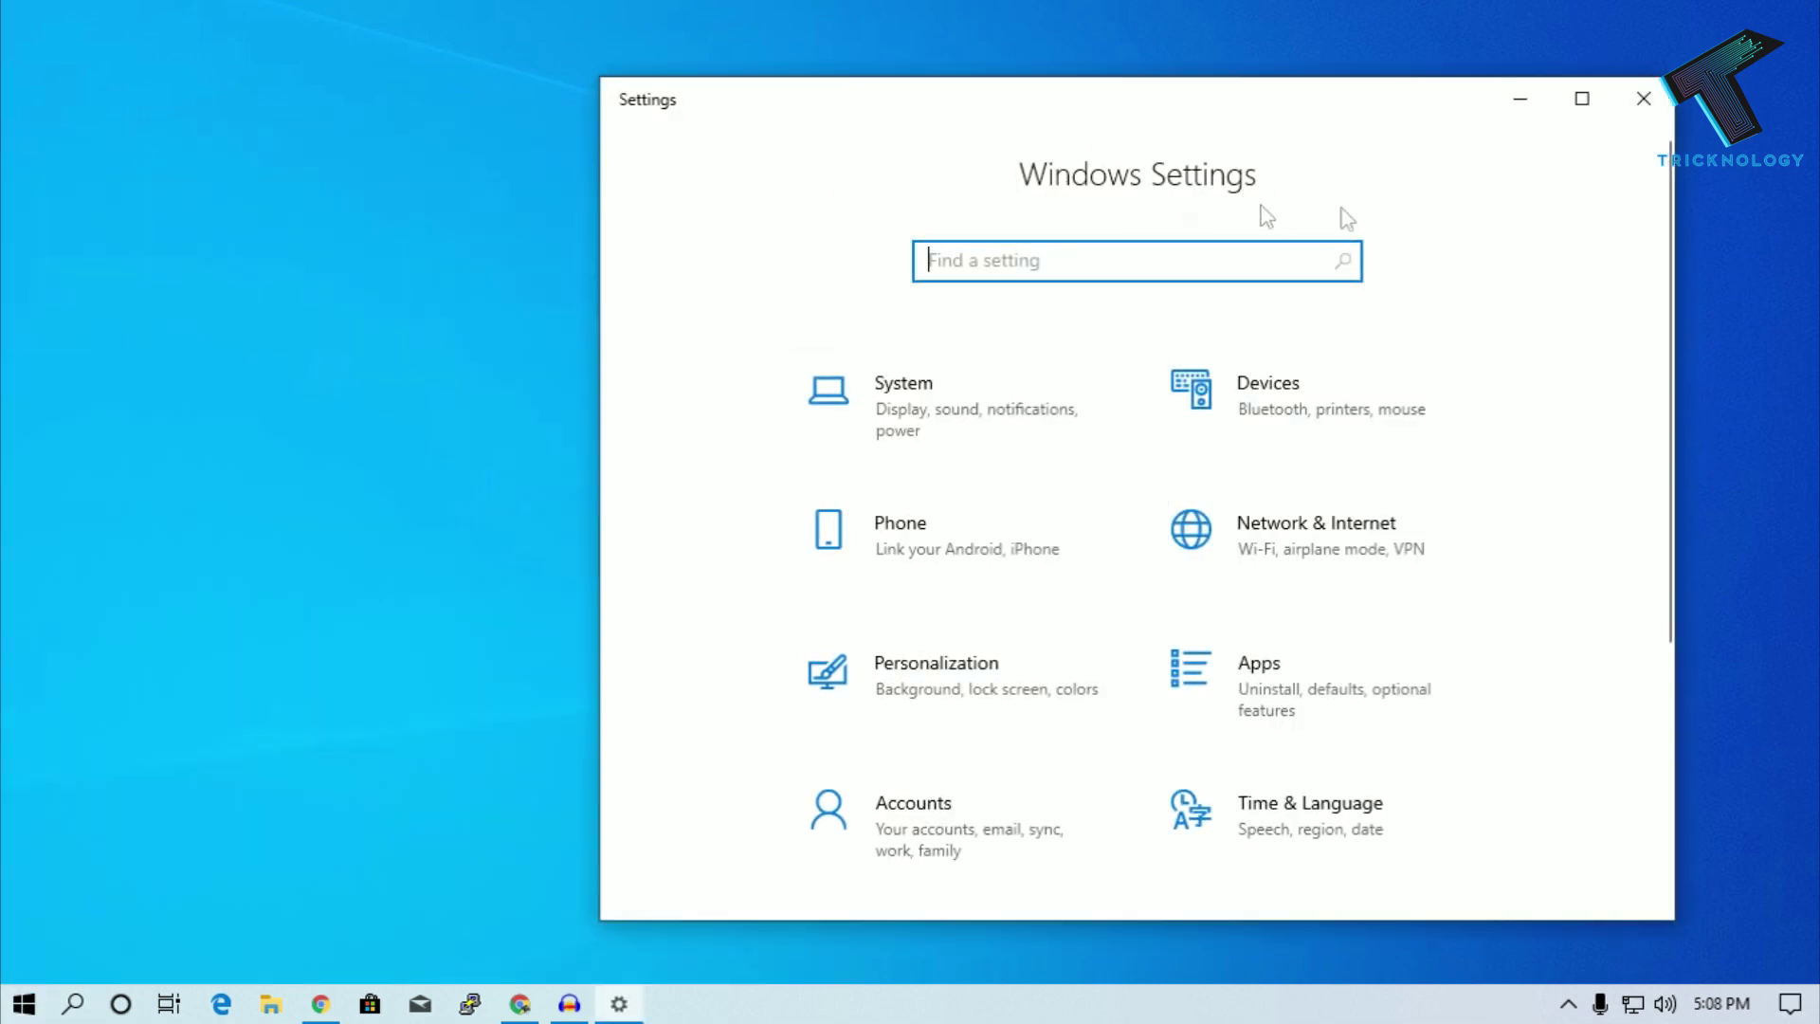
pyautogui.scroll(-3, 1465, 455)
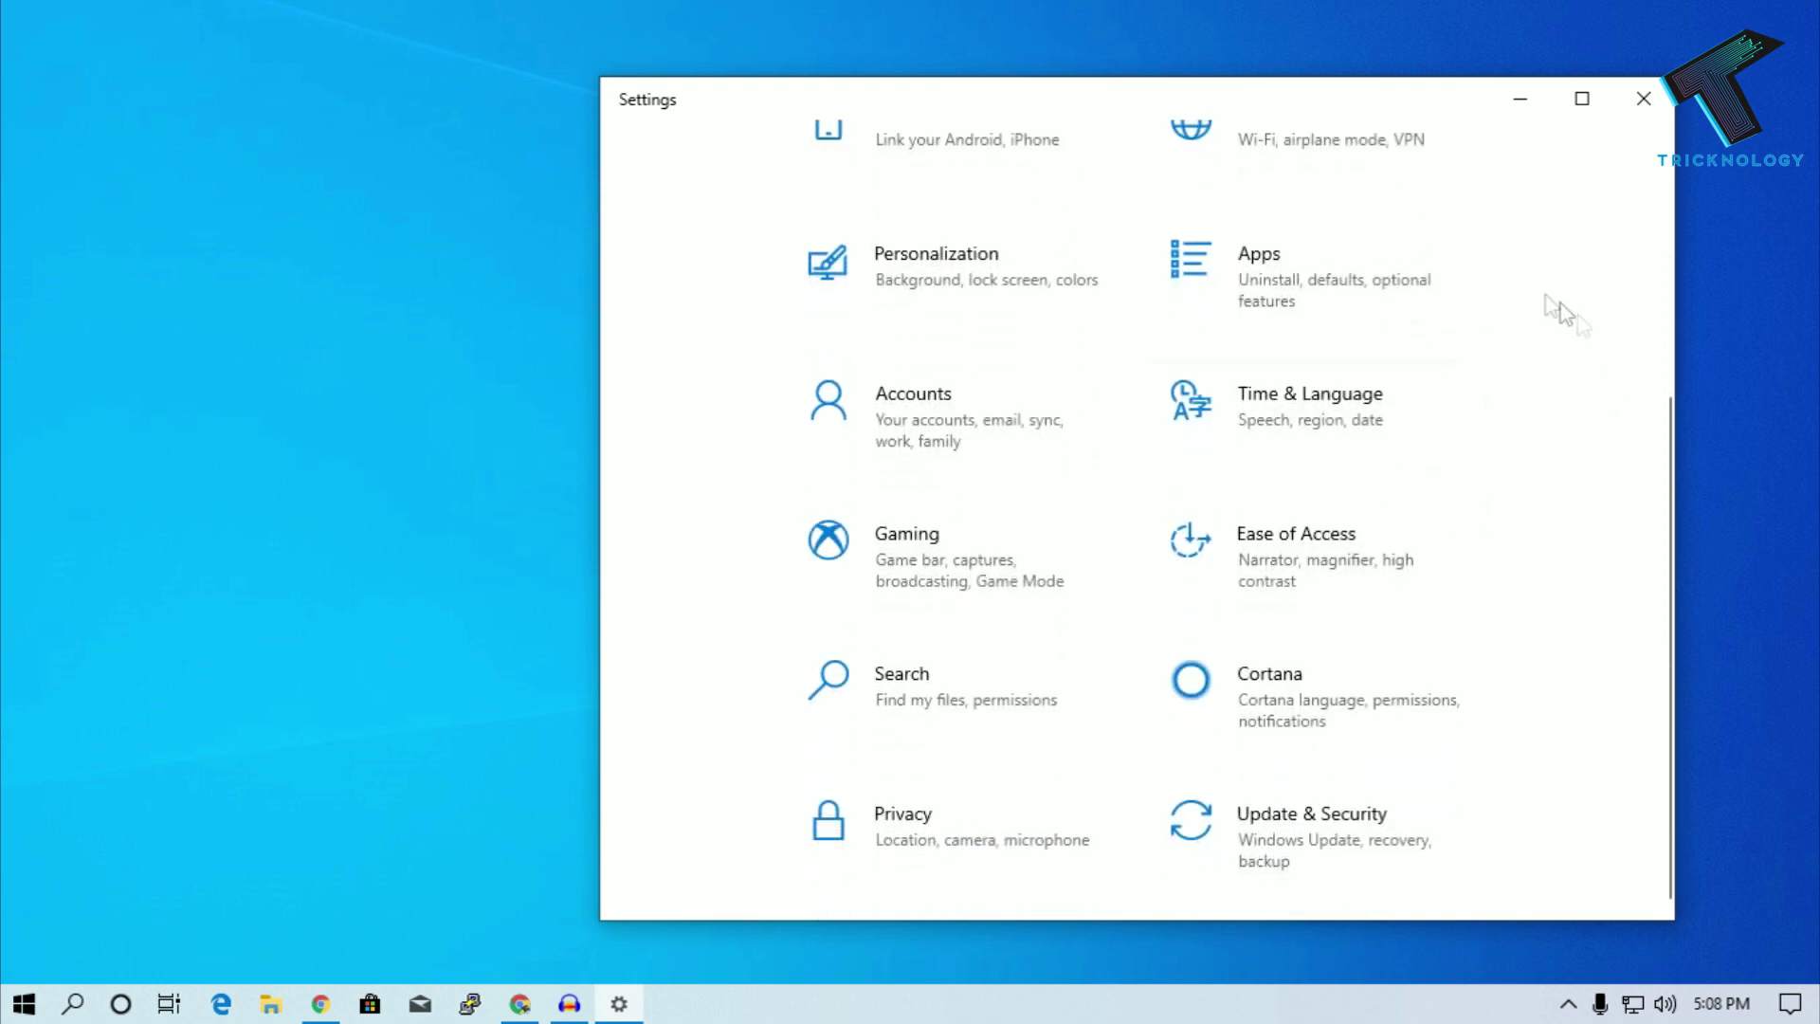
pyautogui.click(1338, 857)
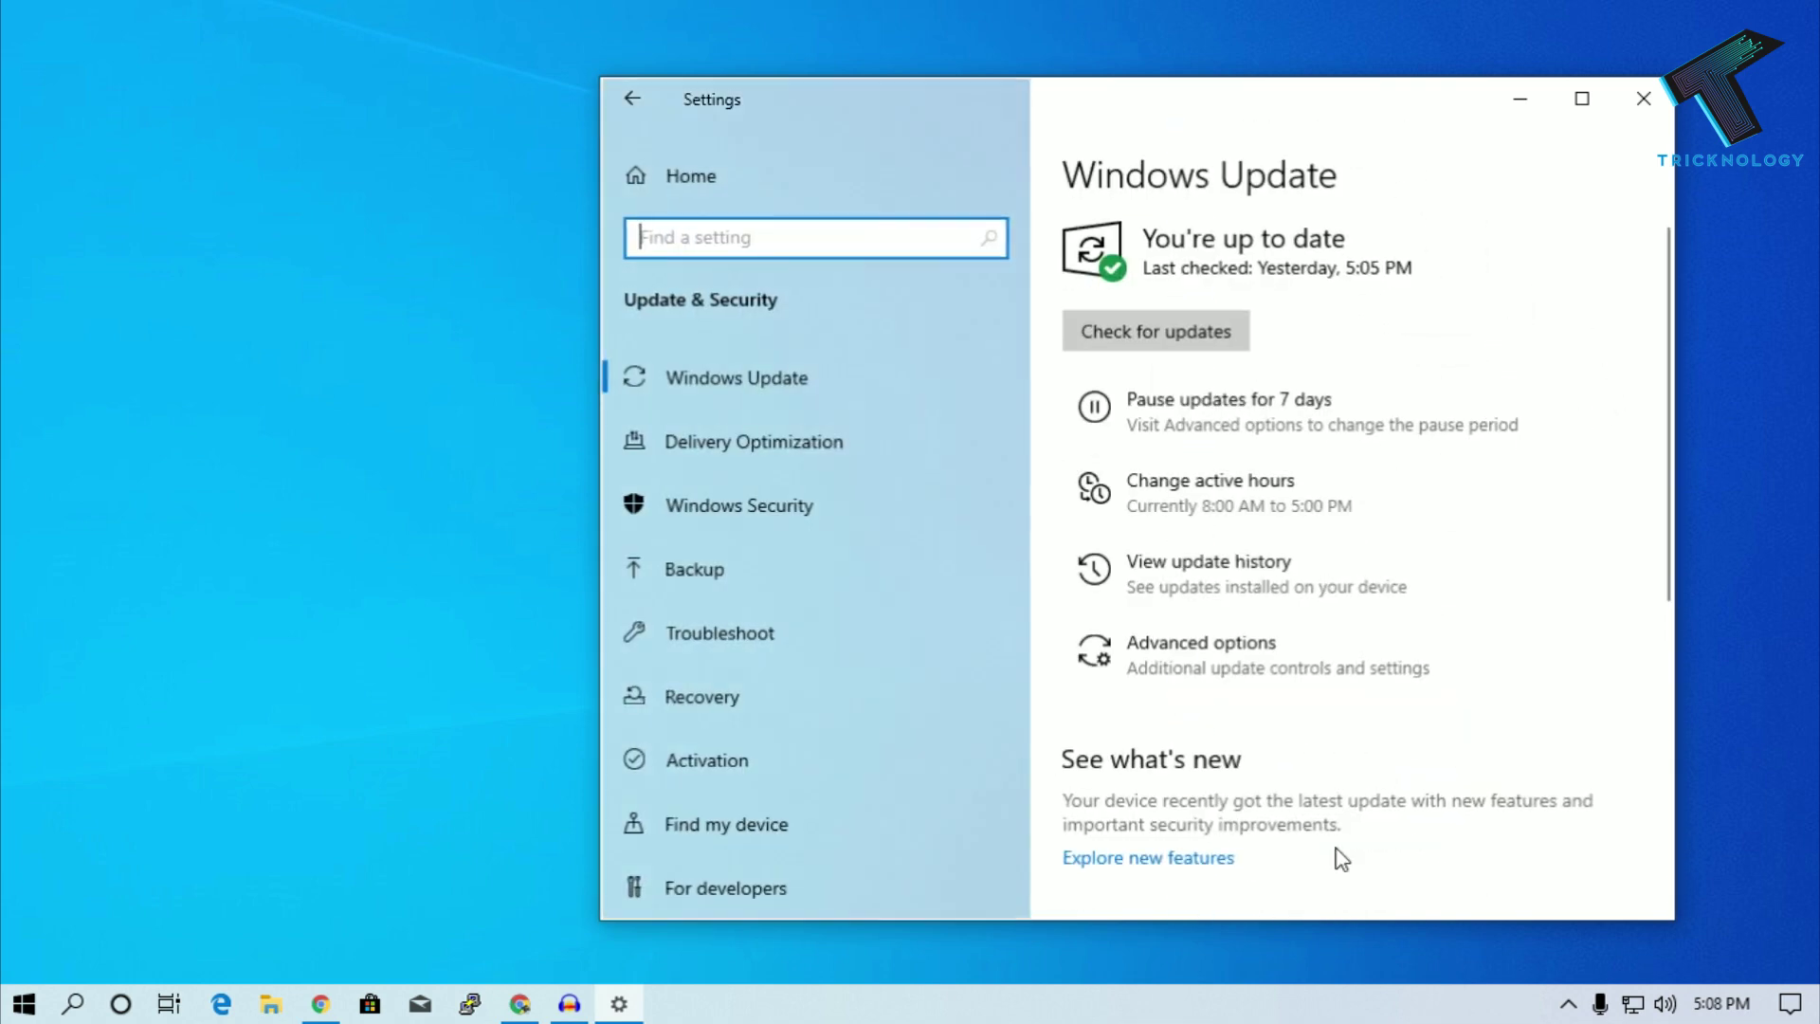
# - Open the Windows Security page from the Update & Security sidebar
pyautogui.click(759, 504)
pyautogui.scroll(-2, 1408, 428)
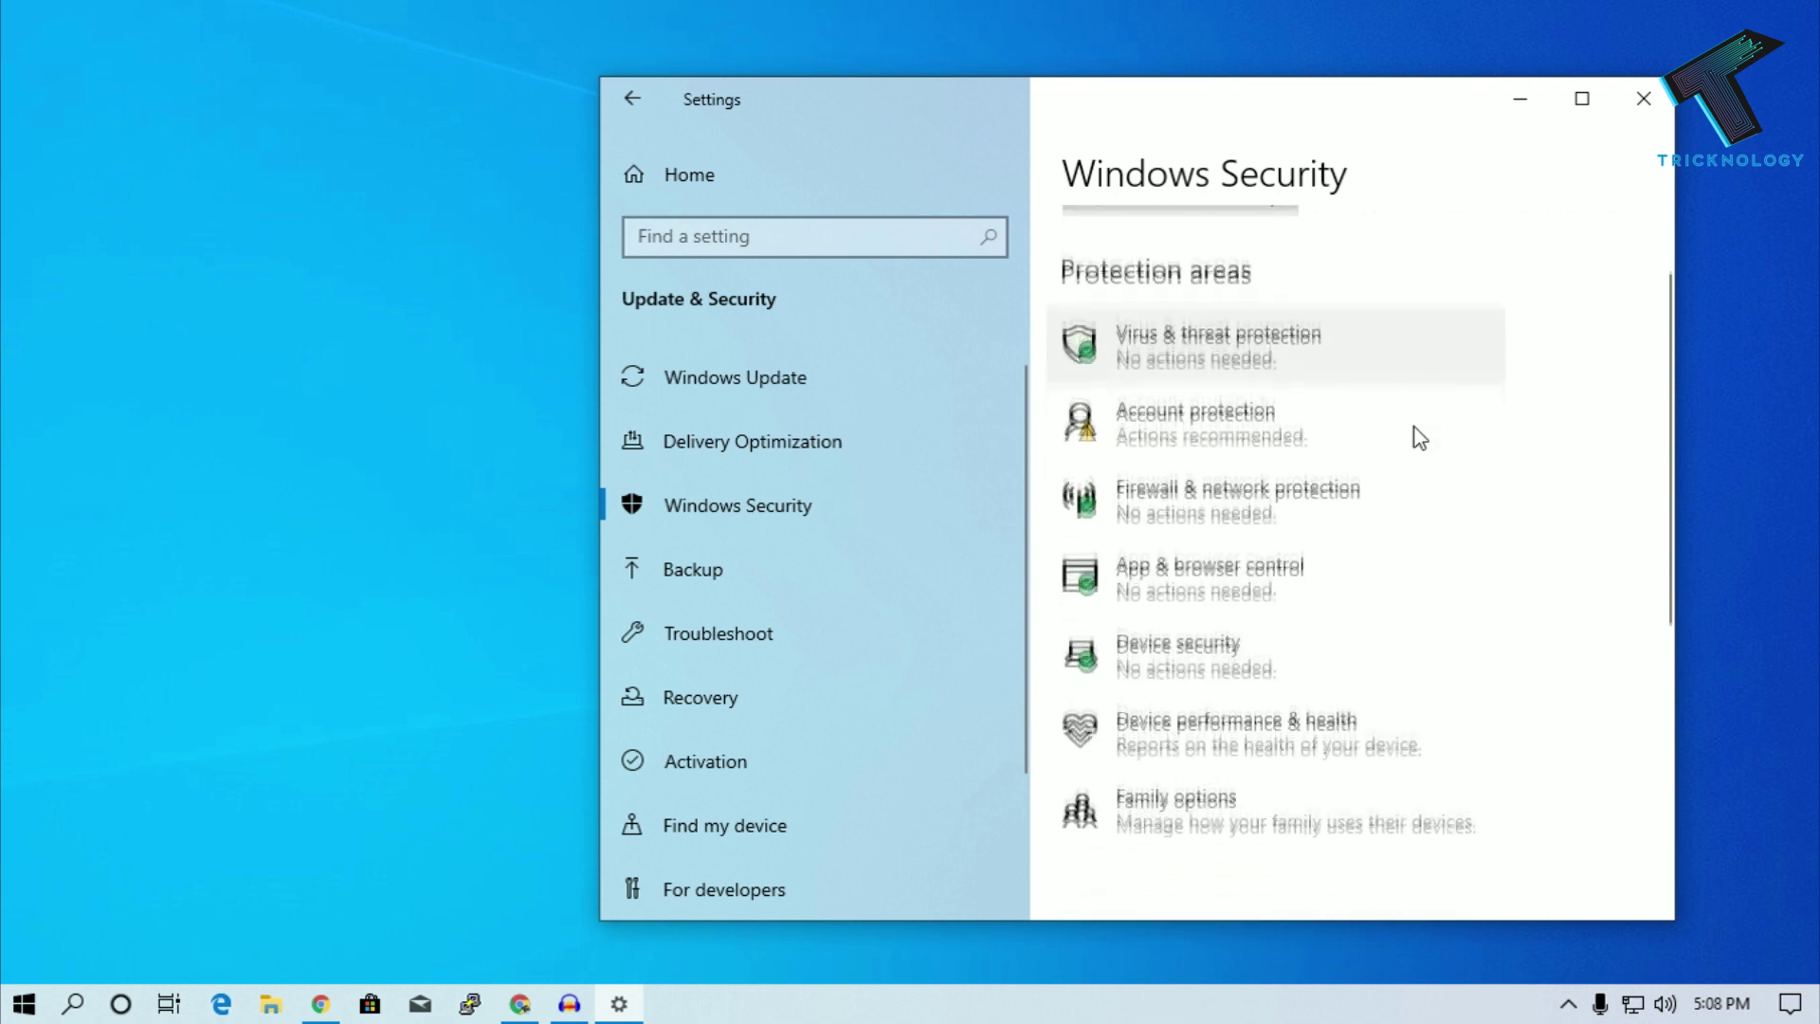
pyautogui.scroll(-2, 1393, 426)
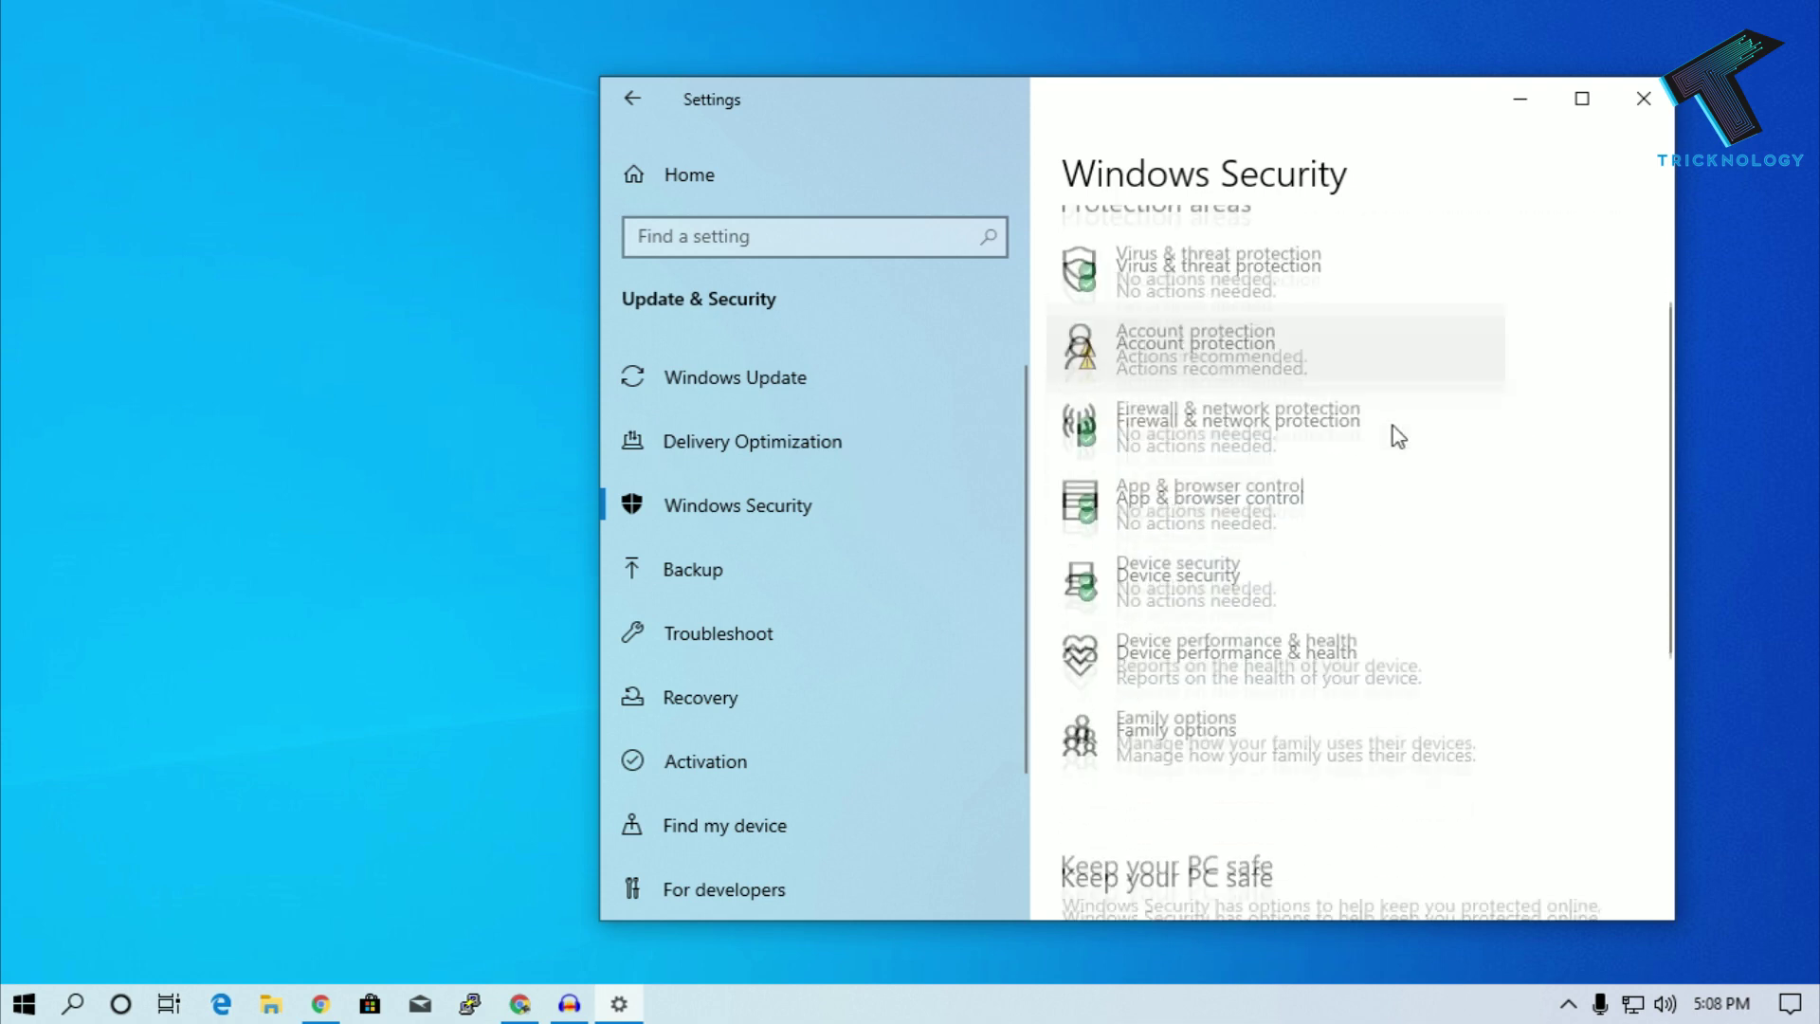
pyautogui.scroll(2, 1393, 483)
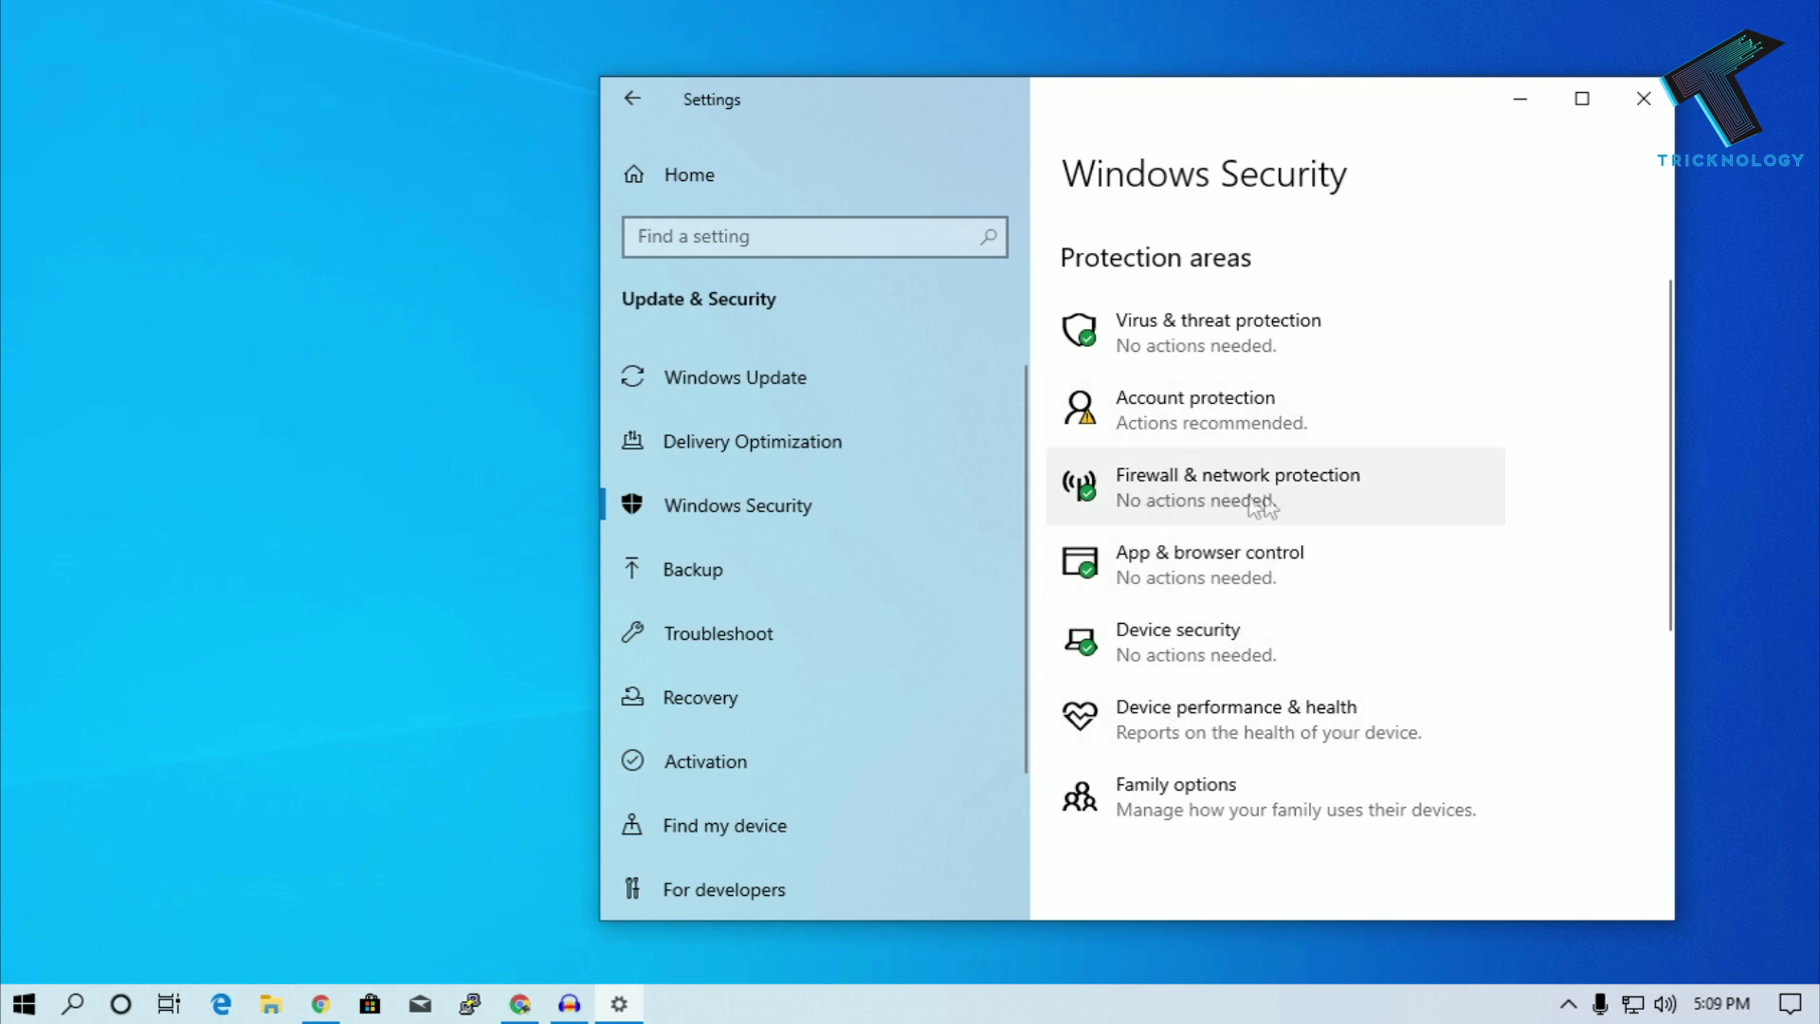
# - Open Firewall & network protection and drag the window wider to show everything
pyautogui.click(1334, 507)
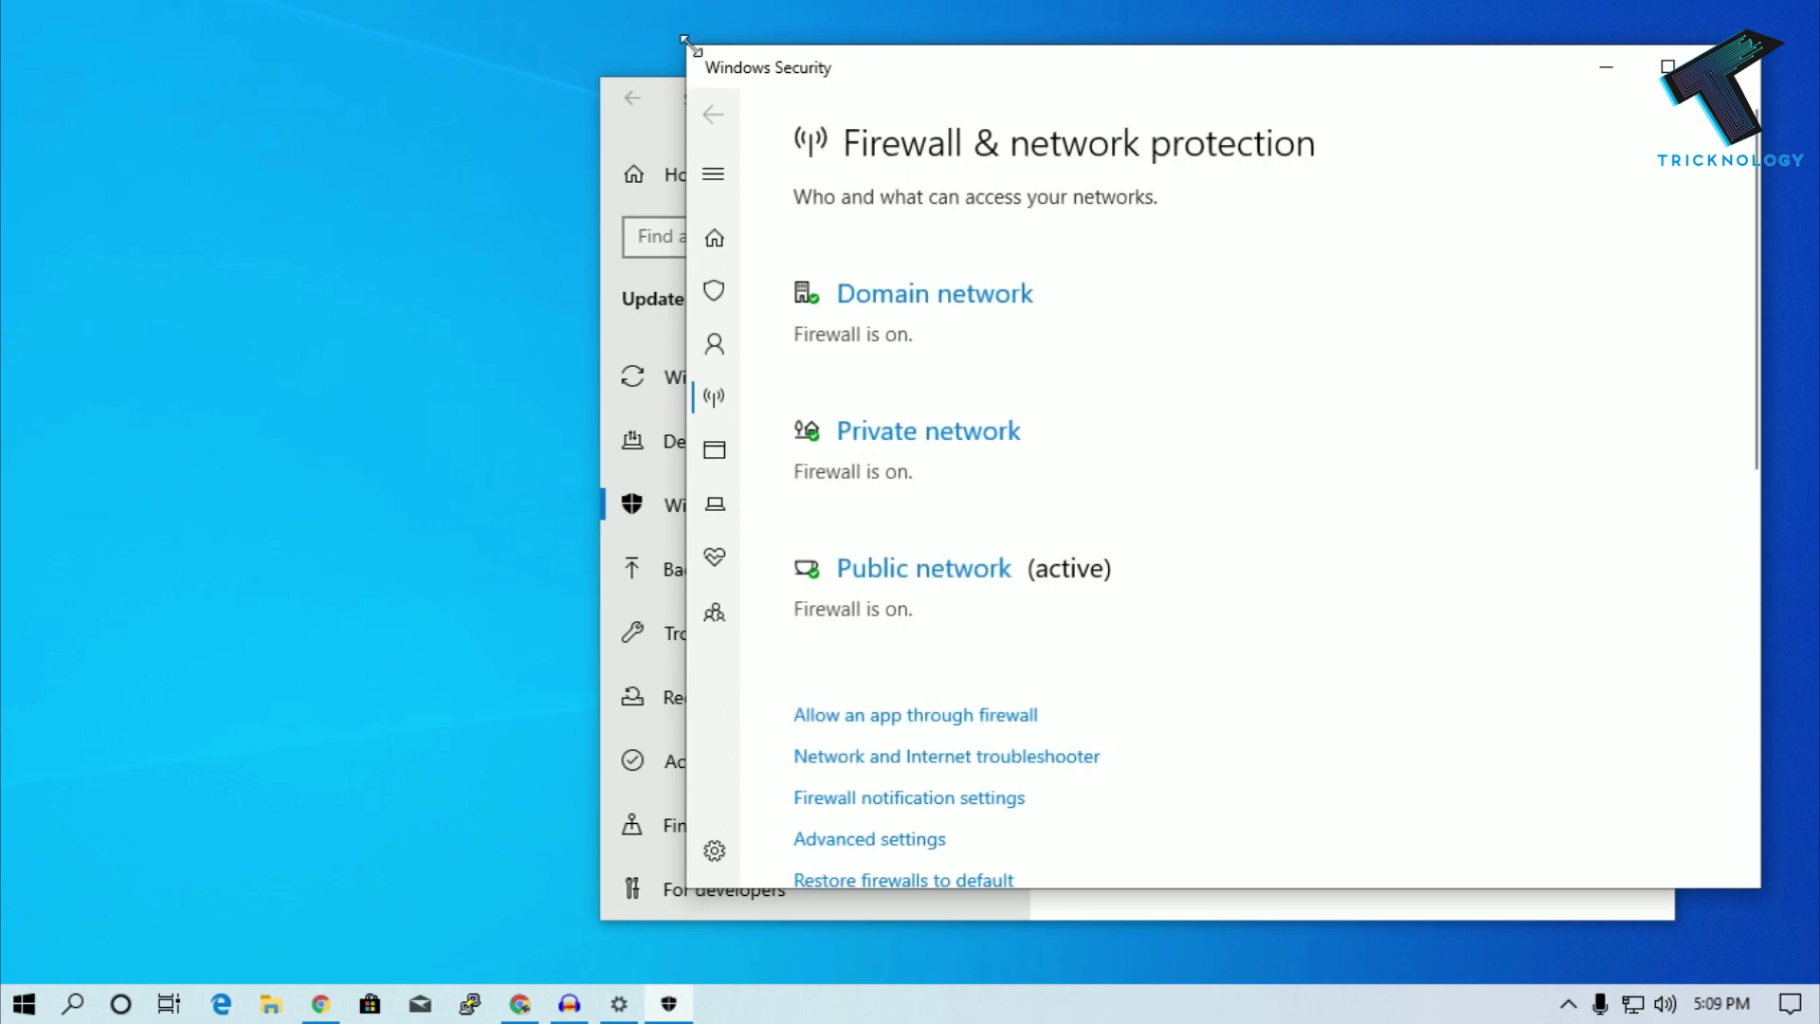
pyautogui.moveTo(689, 51); pyautogui.dragTo(169, 44)
pyautogui.scroll(-1, 932, 325)
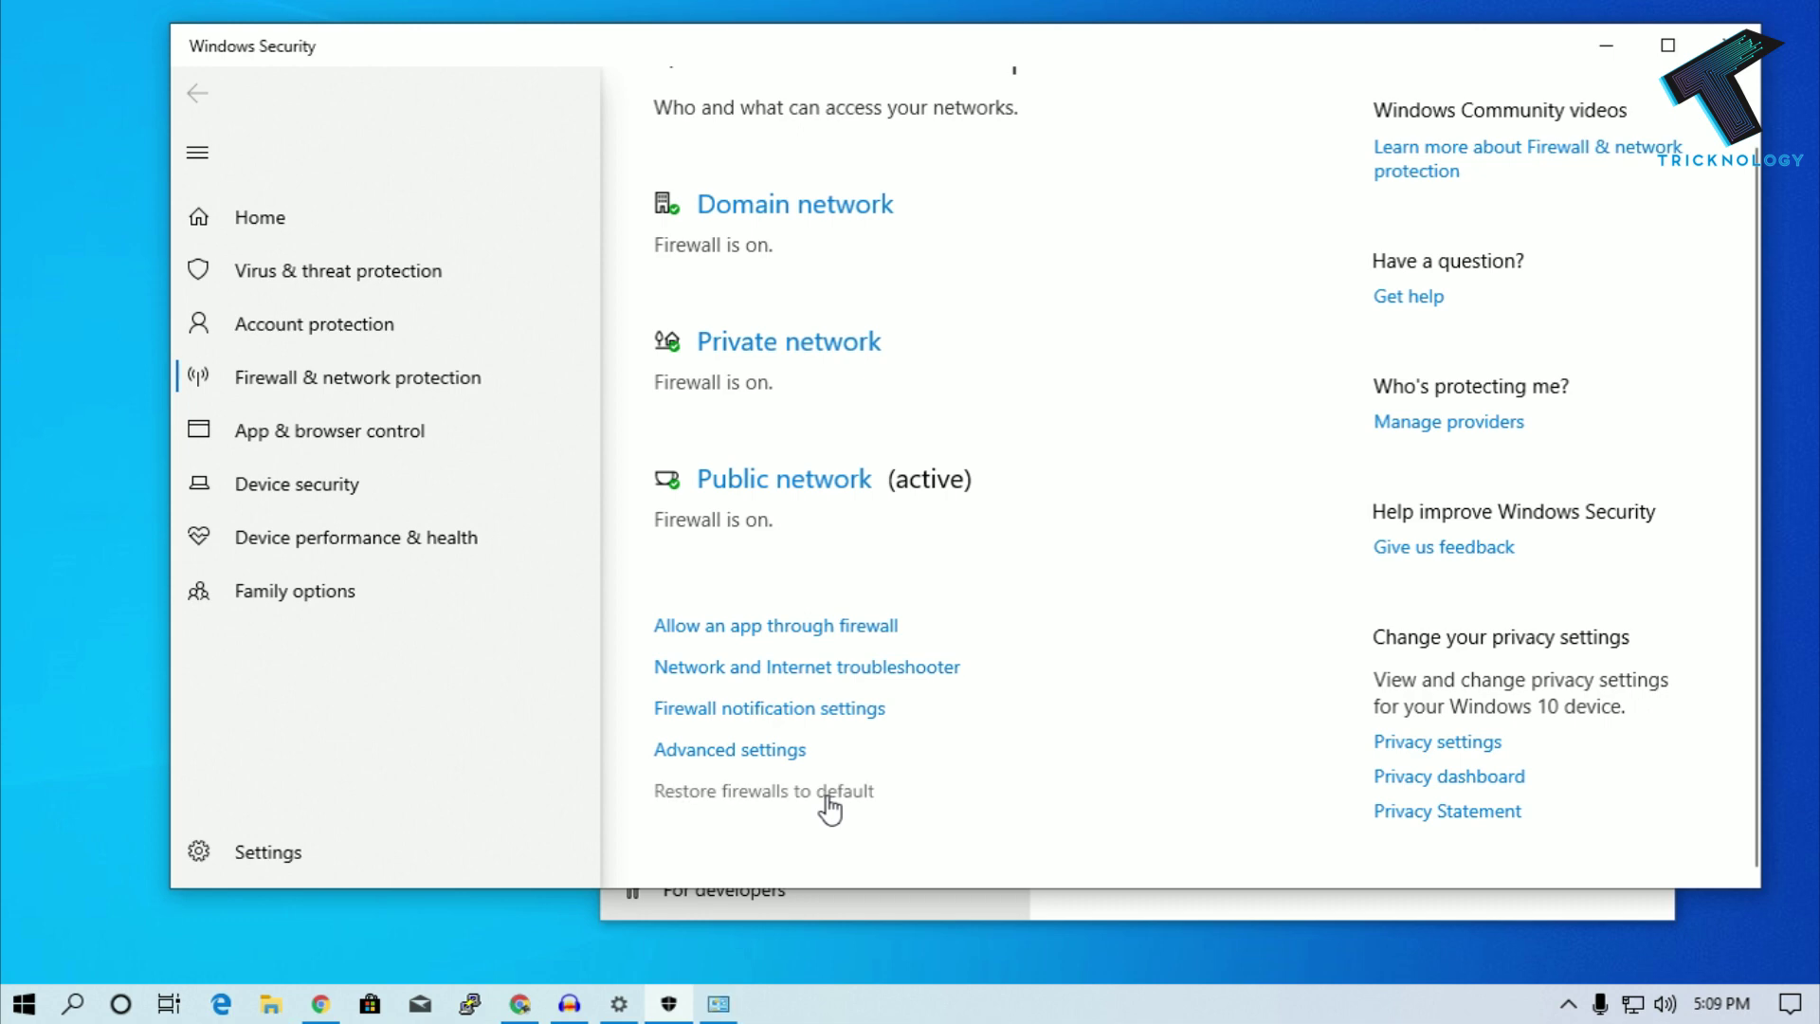
# - Bring the Restore defaults window forward from the taskbar, move it right, then close it
pyautogui.click(736, 1008)
pyautogui.moveTo(1010, 227)
pyautogui.mouseDown()
pyautogui.moveTo(1347, 208)
pyautogui.moveTo(1196, 208)
pyautogui.mouseUp()
pyautogui.click(1630, 199)
# - Restore the firewall defaults and confirm deleting the custom firewall settings
pyautogui.click(758, 792)
pyautogui.moveTo(1116, 220); pyautogui.dragTo(1166, 216)
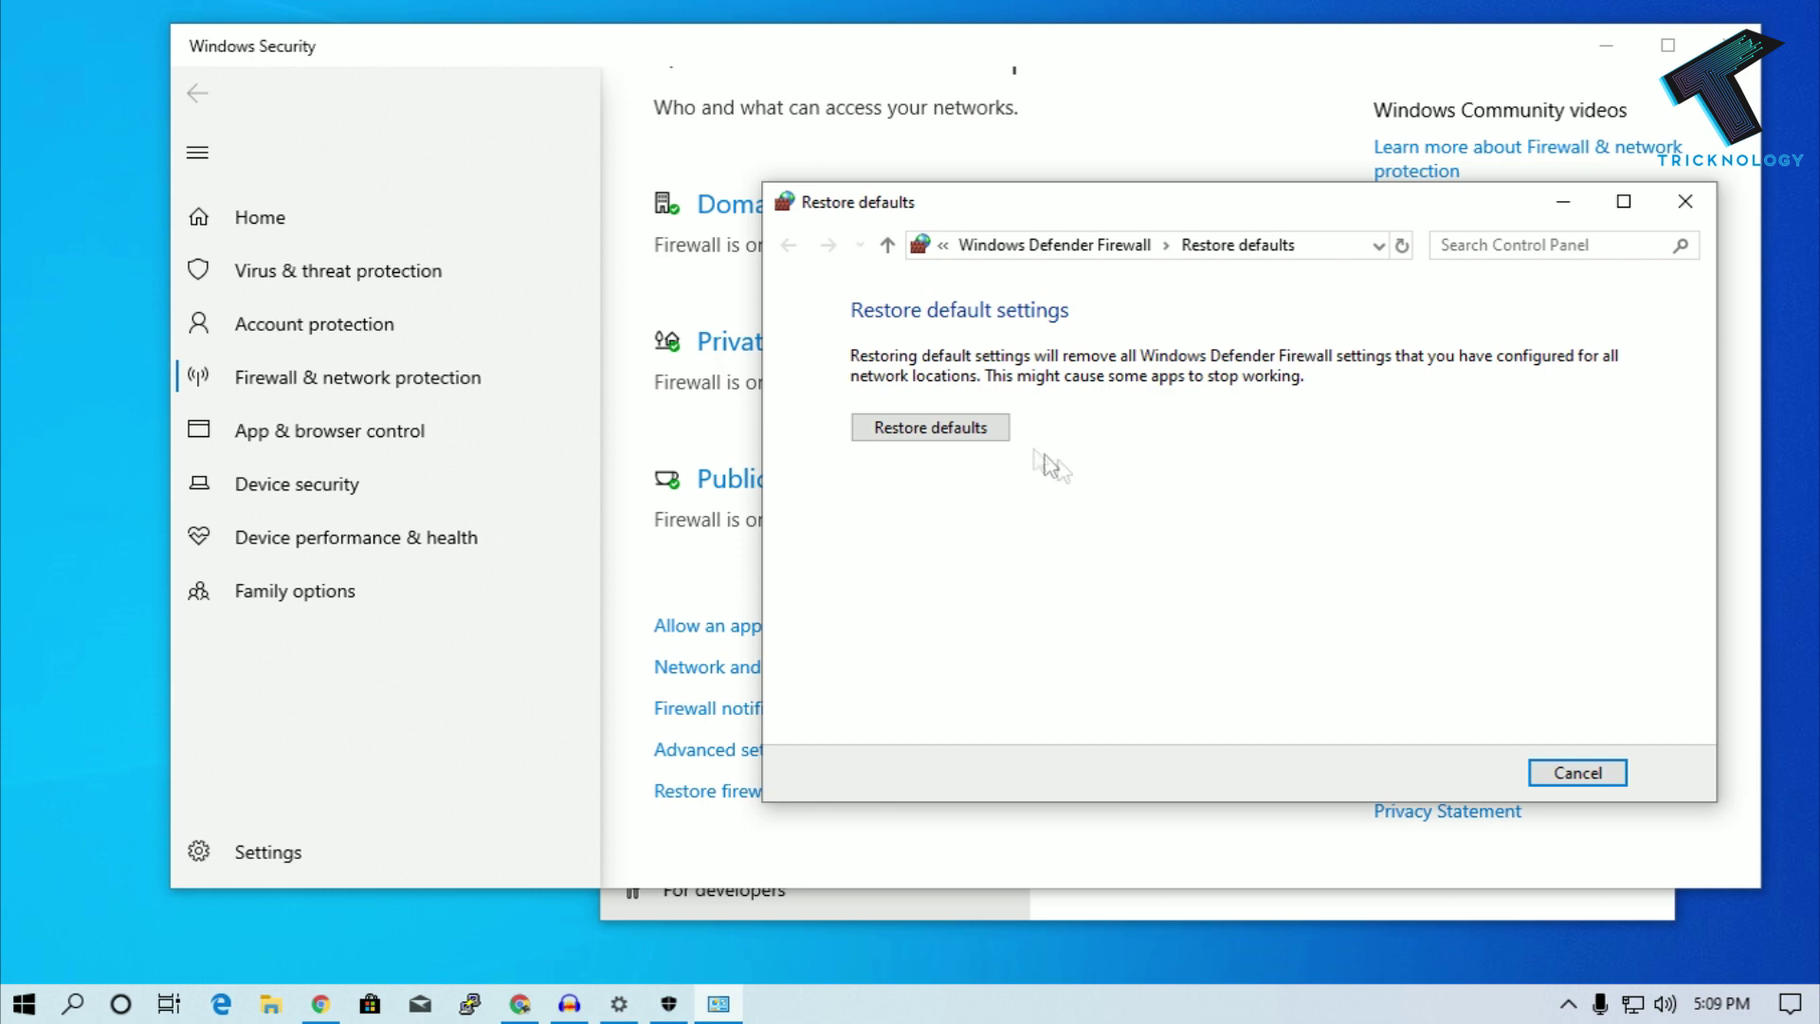
pyautogui.click(957, 428)
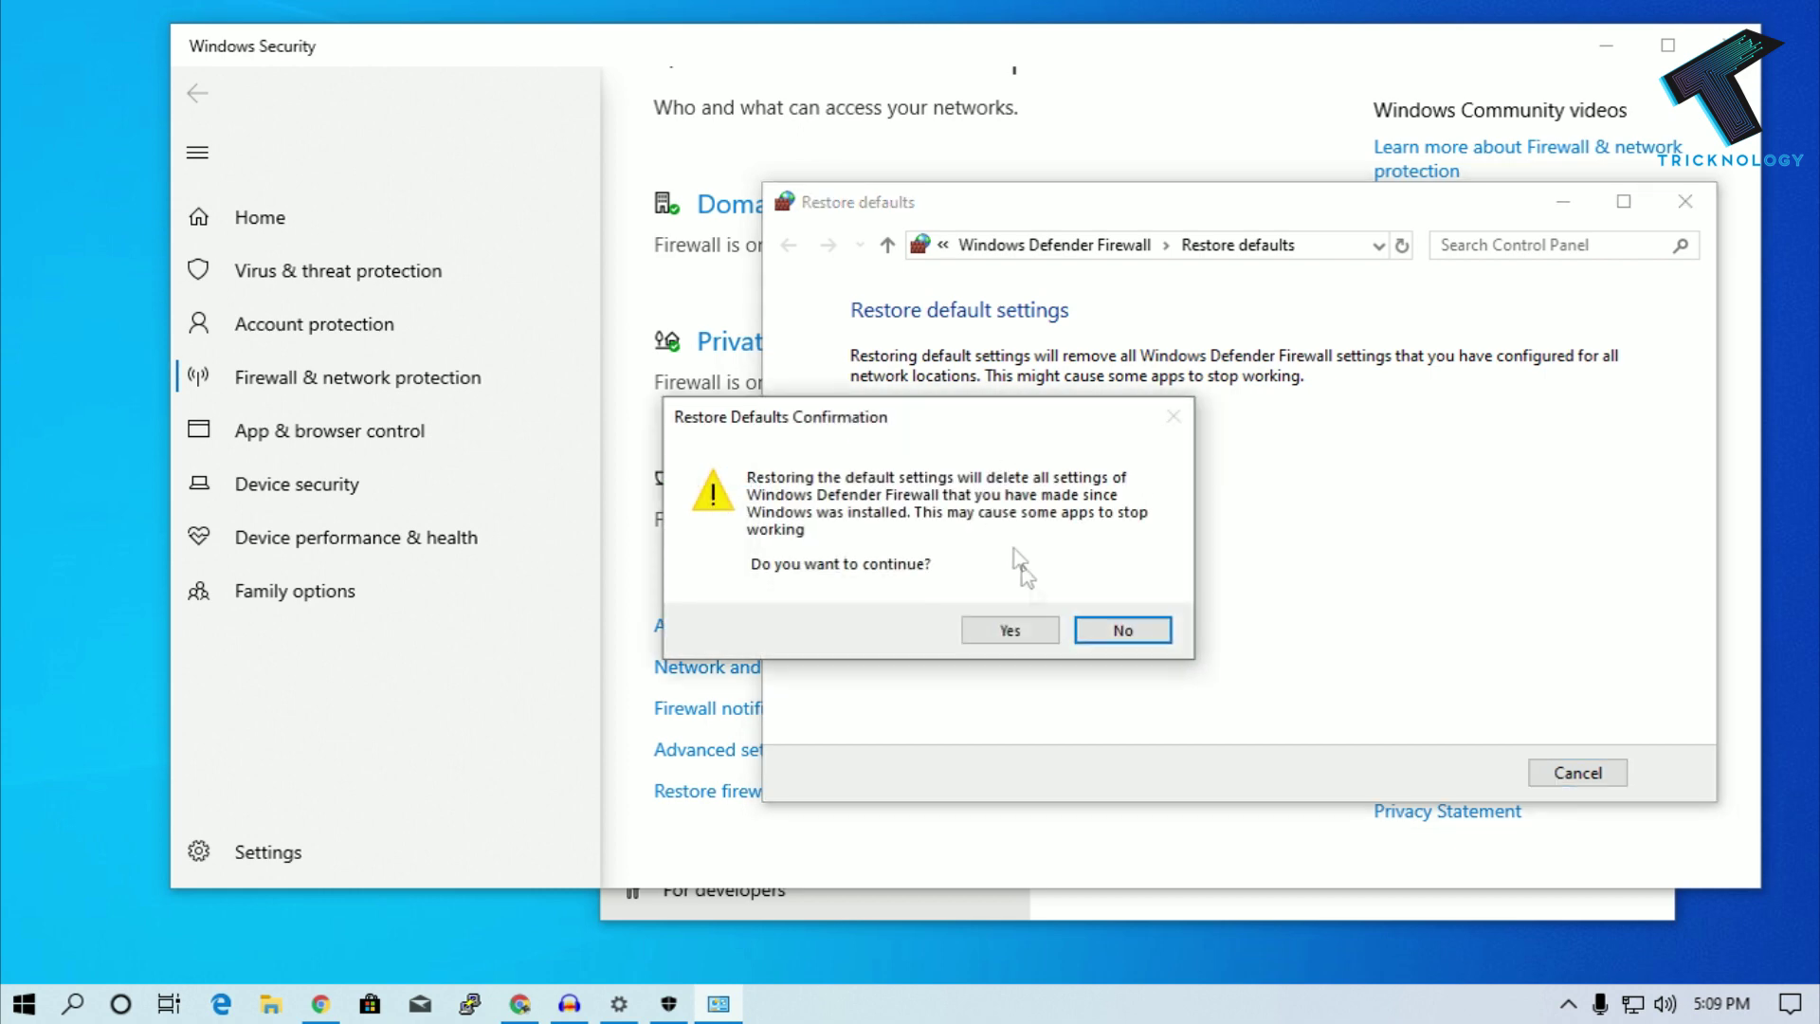
pyautogui.click(1010, 631)
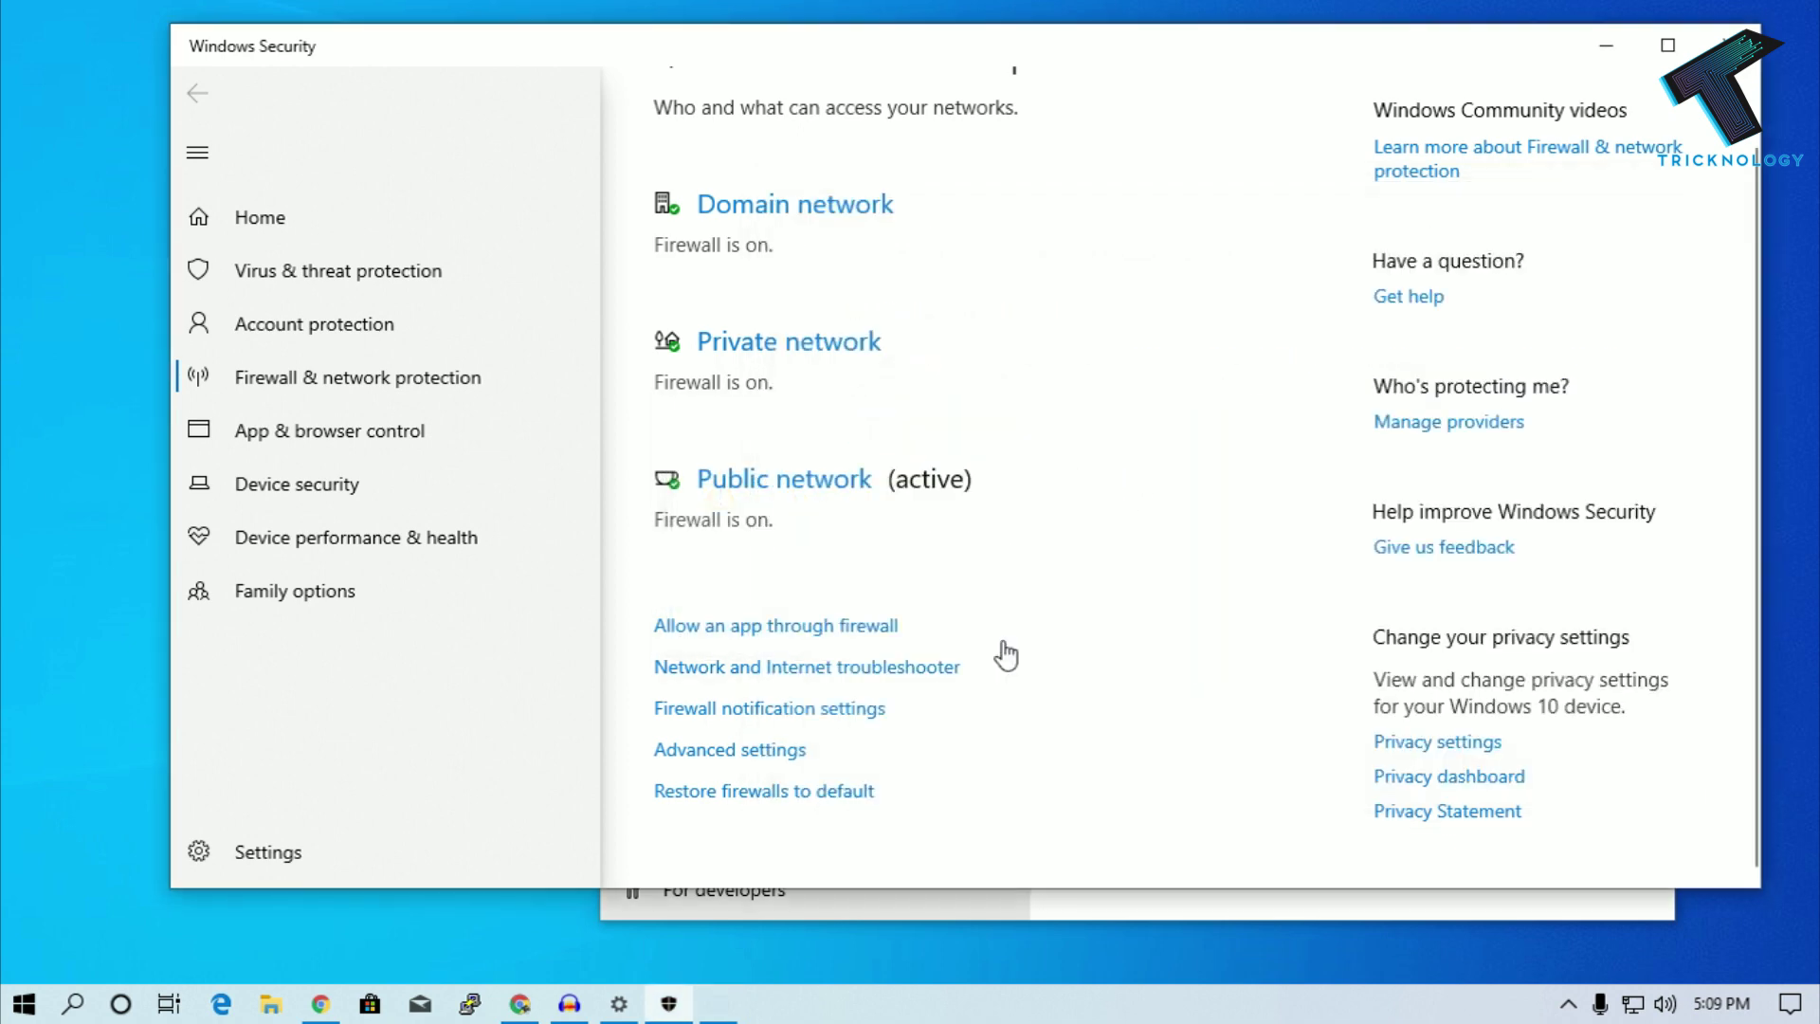